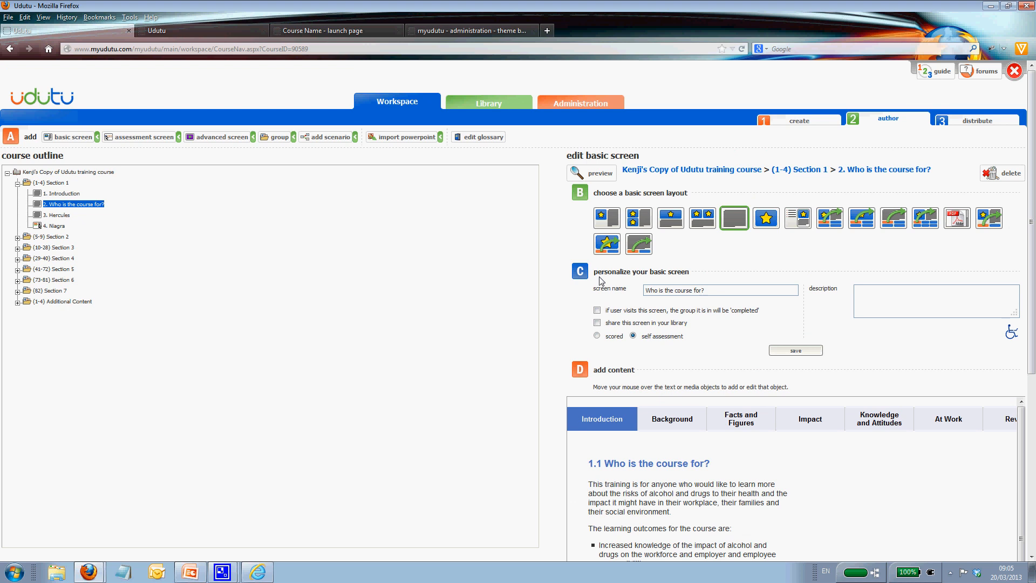
Share the "Who is the course for?" screen in the library and save its settings.
click(597, 324)
click(796, 352)
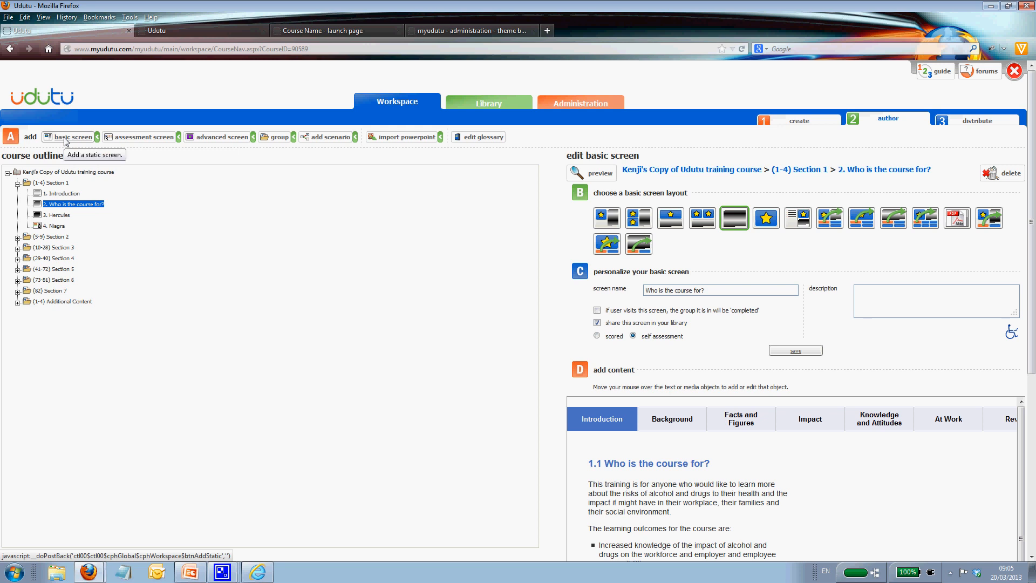
Search the library's basic screens for "Who is the course for?".
click(97, 137)
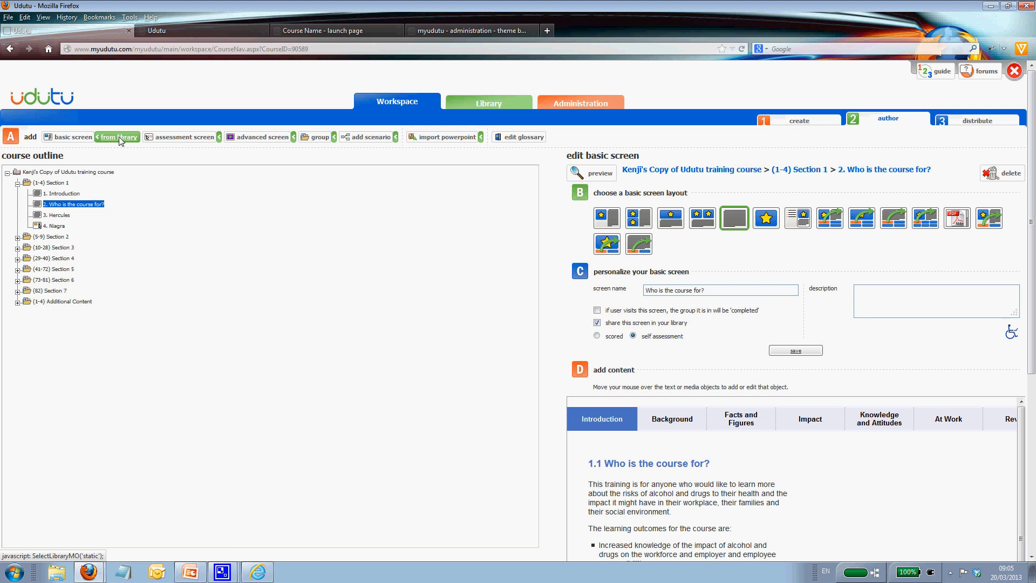
click(120, 138)
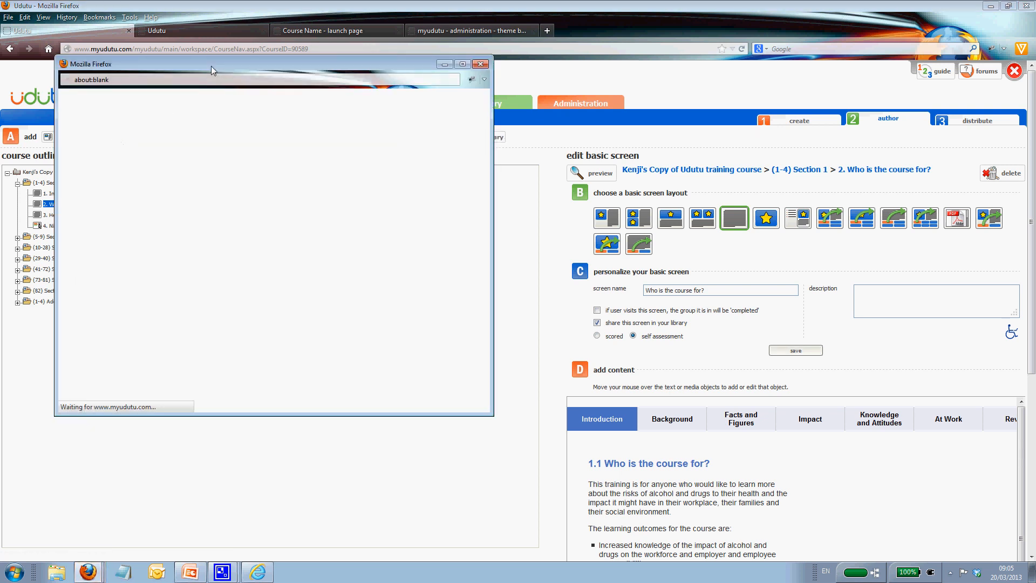
drag(211, 64, 455, 127)
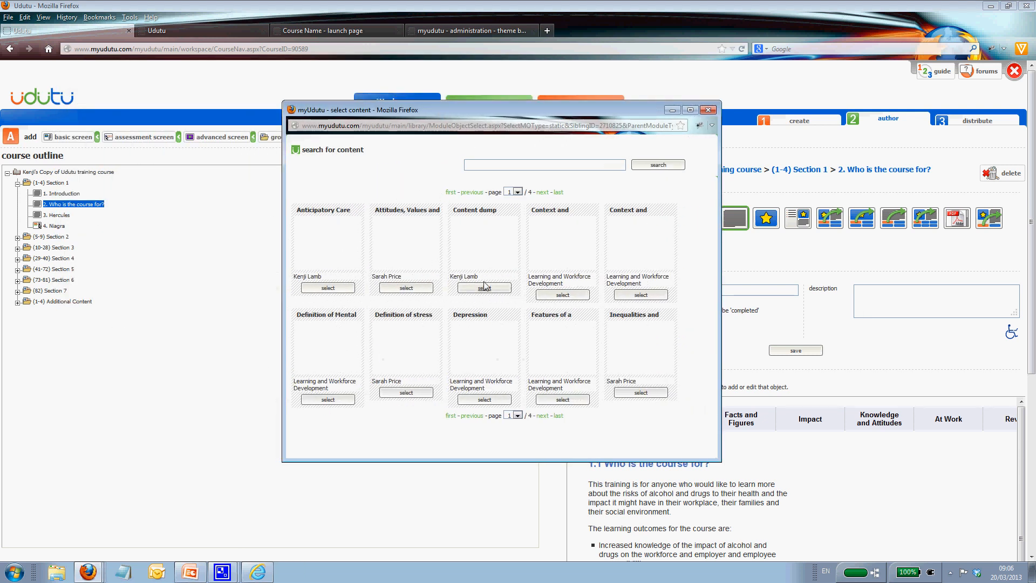
drag(581, 114, 459, 158)
click(369, 212)
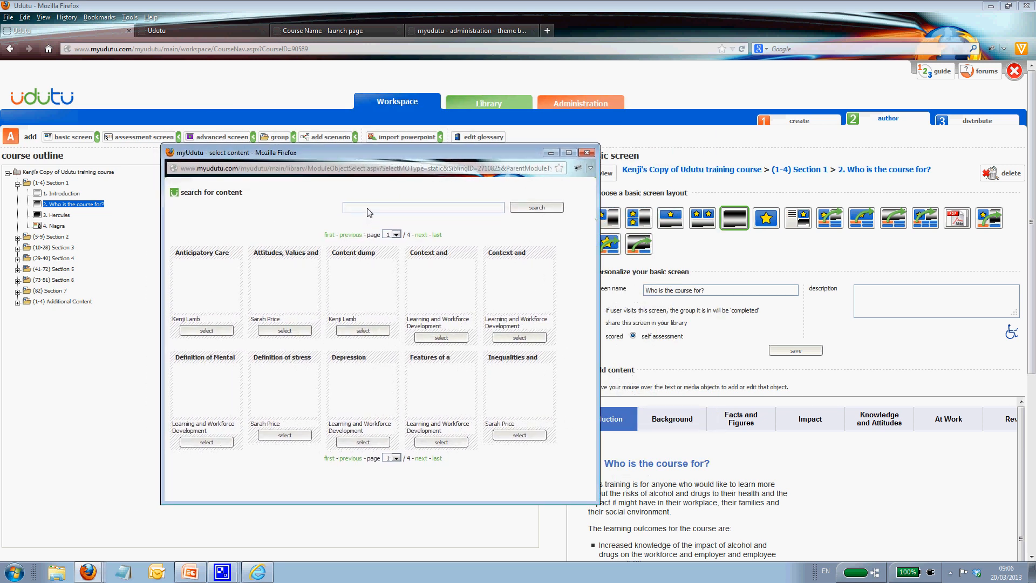
text(Who is the course for?)
click(529, 210)
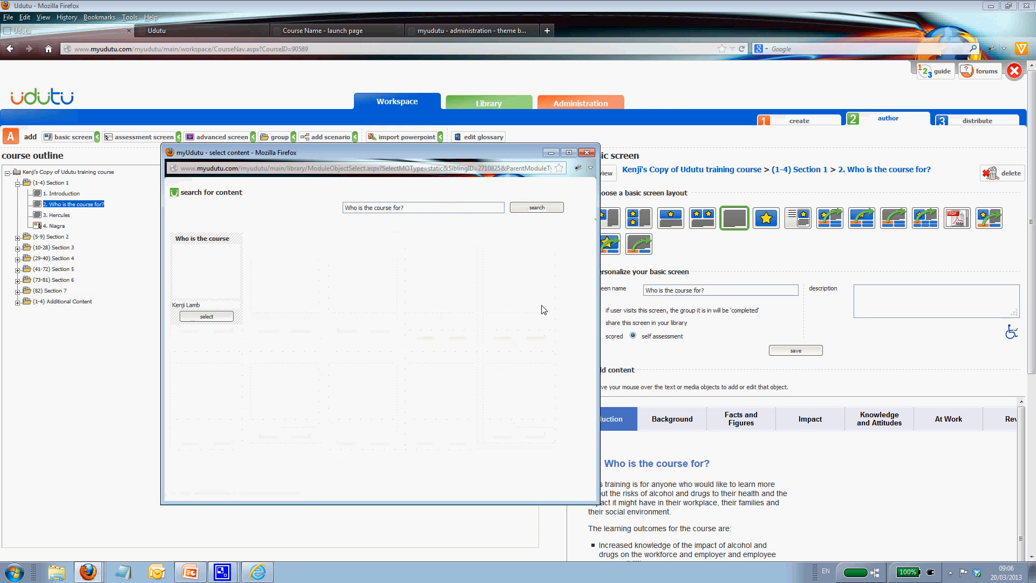
Insert the "Who is the course for?" library screen into the course and expand Section 1 in the outline.
drag(358, 154, 455, 158)
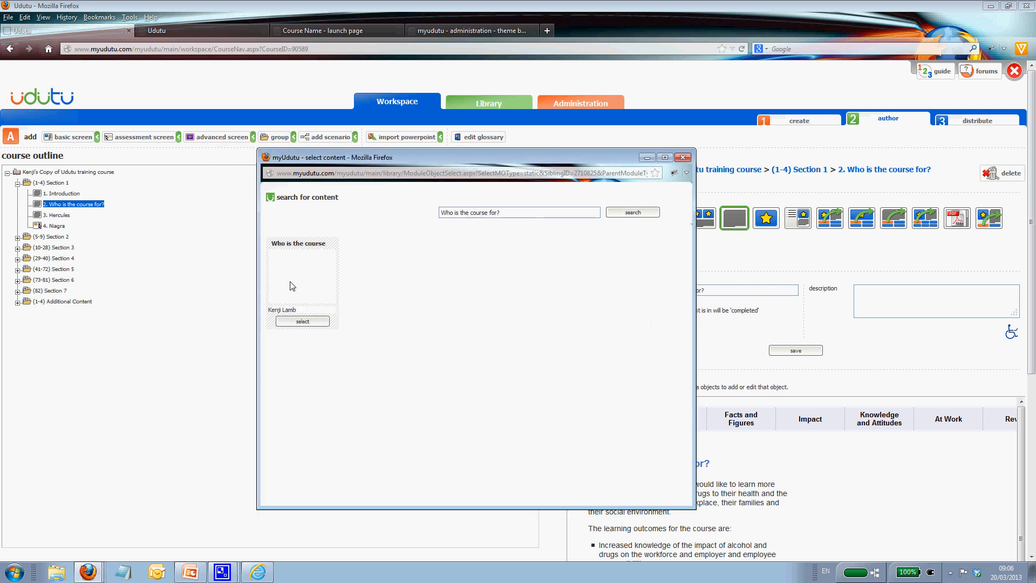
click(301, 322)
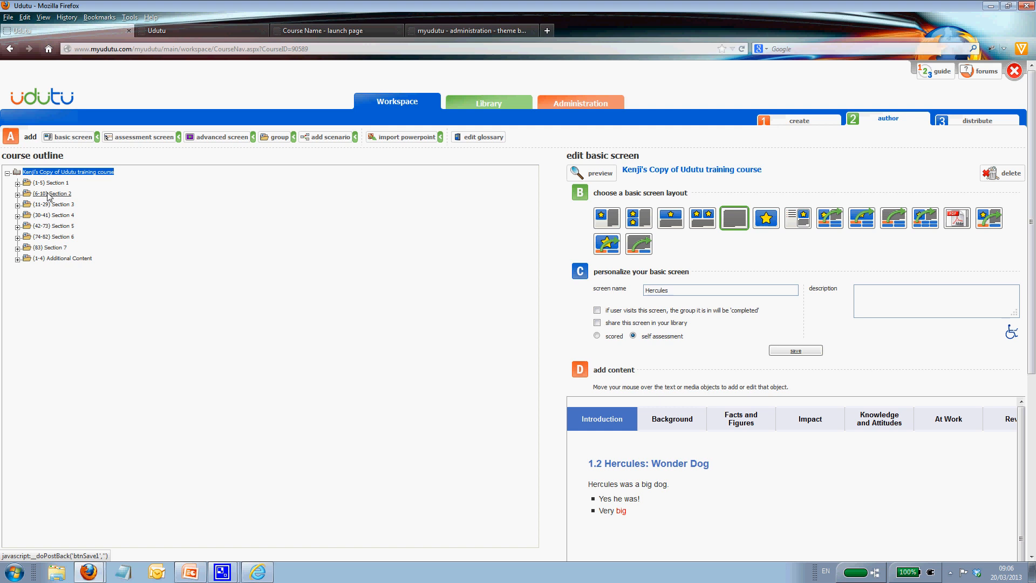
click(18, 184)
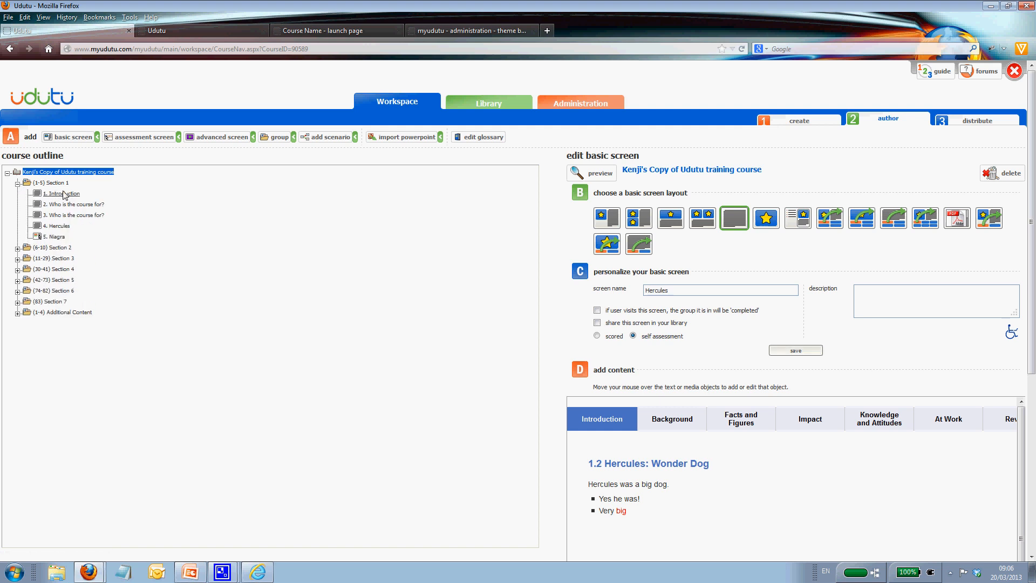
Compare the content of screens 2 and 3 of Section 1, both named "Who is the course for?".
click(73, 206)
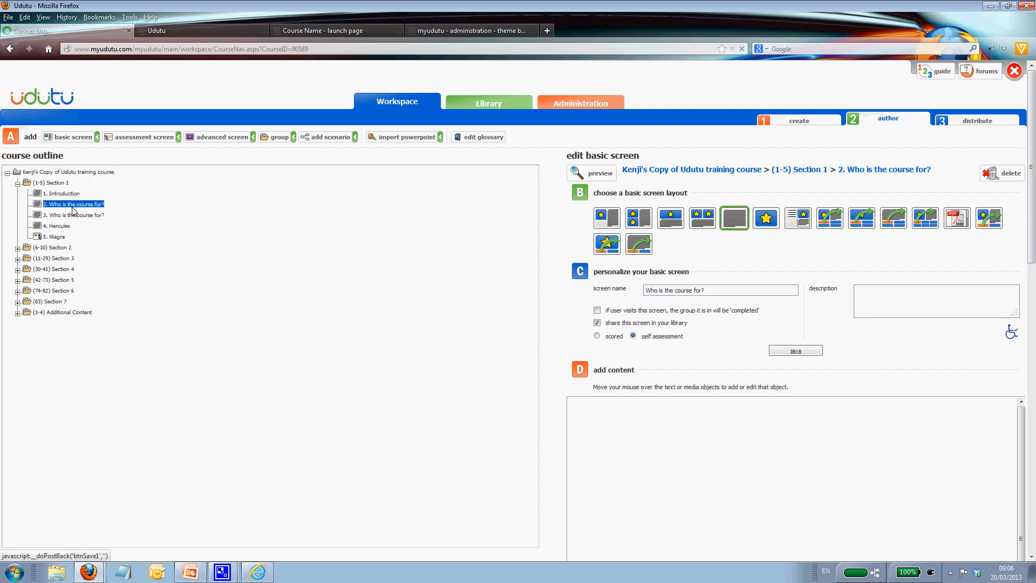
scroll(464, 337, down, 2)
scroll(464, 337, down, 2)
scroll(250, 301, up, 4)
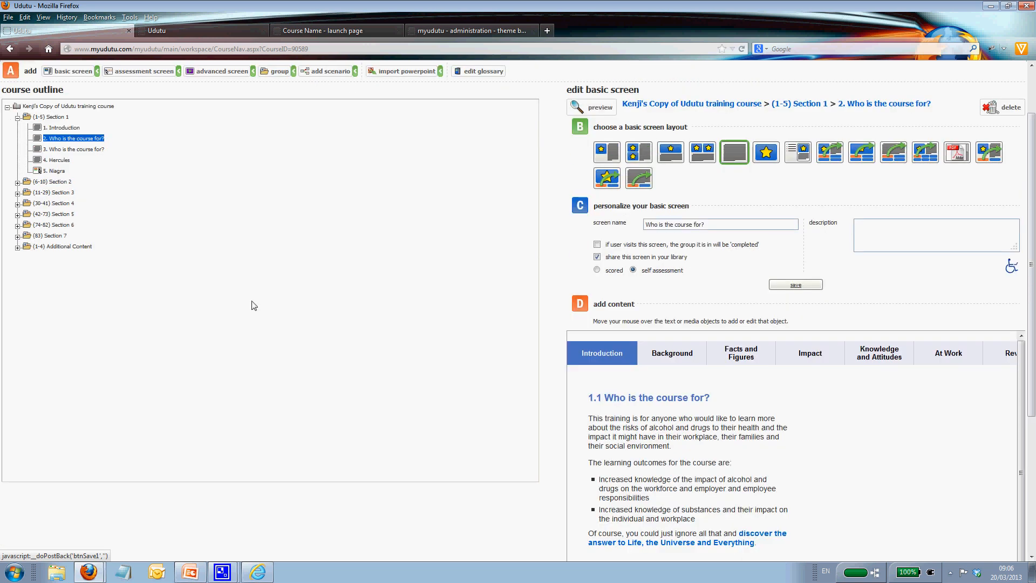
click(67, 215)
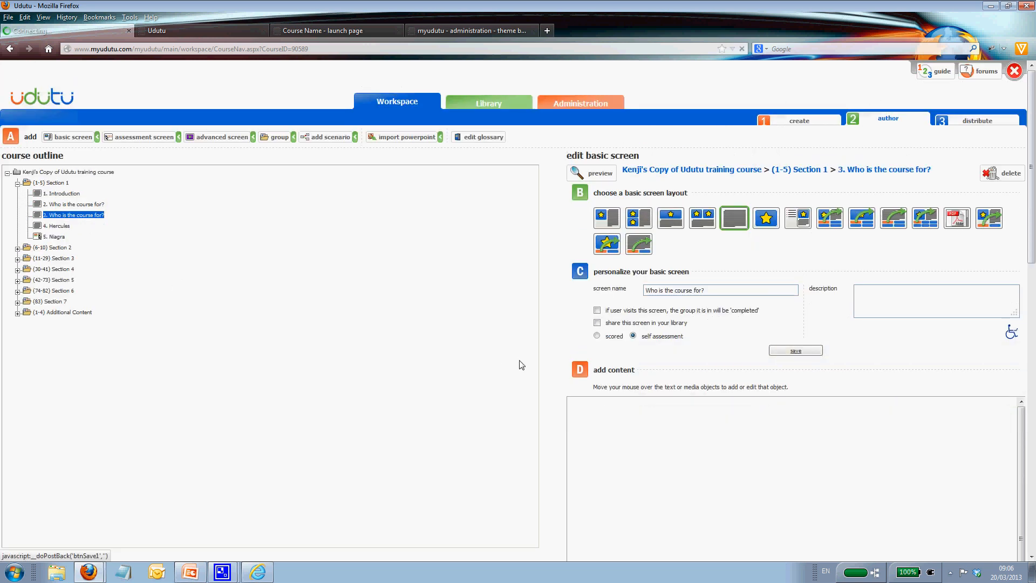
scroll(711, 410, down, 4)
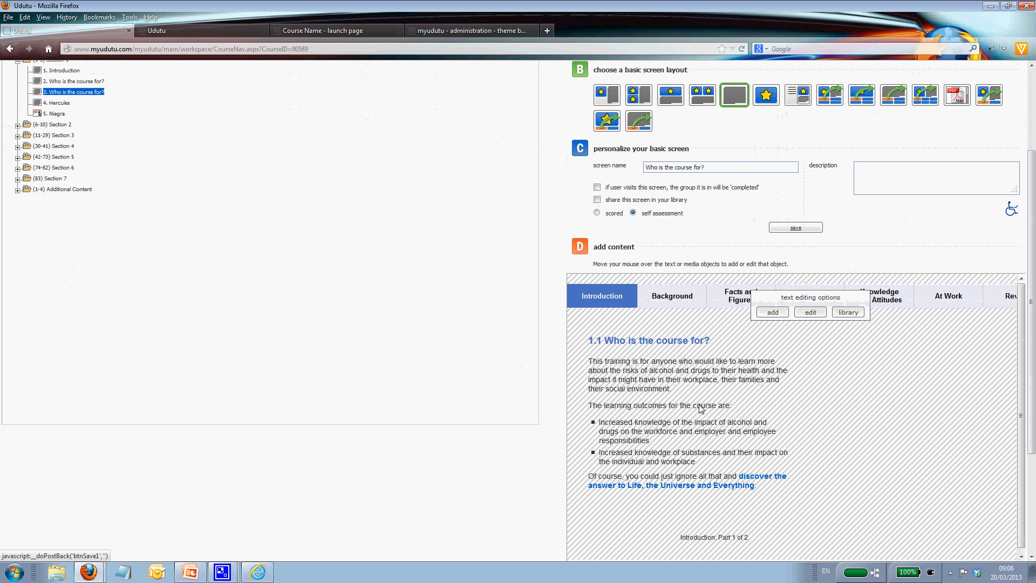
scroll(701, 408, up, 4)
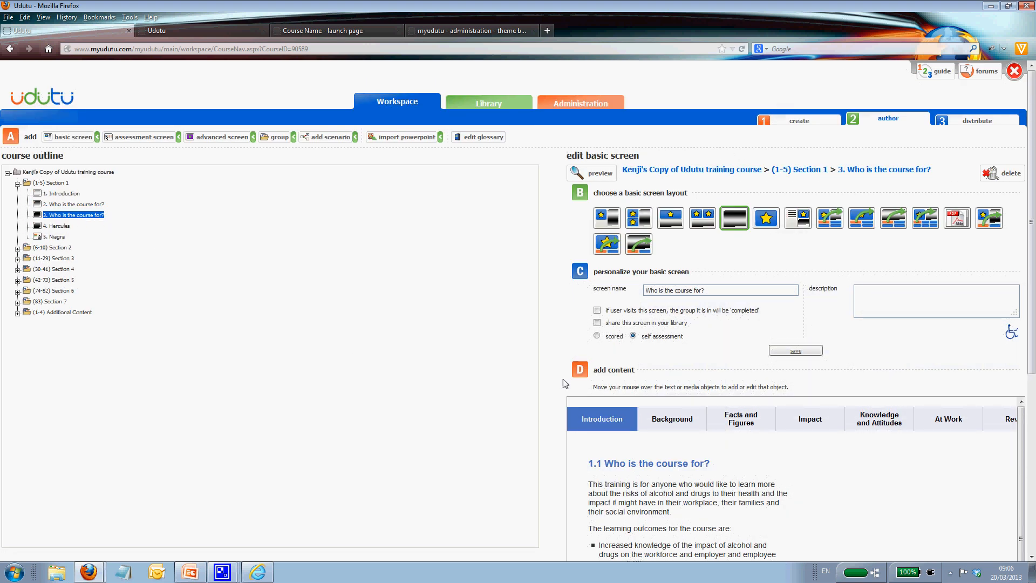
Open screen 3's text content for editing and append "(Continued)" to the heading "1.1 Who is the course for?".
click(820, 457)
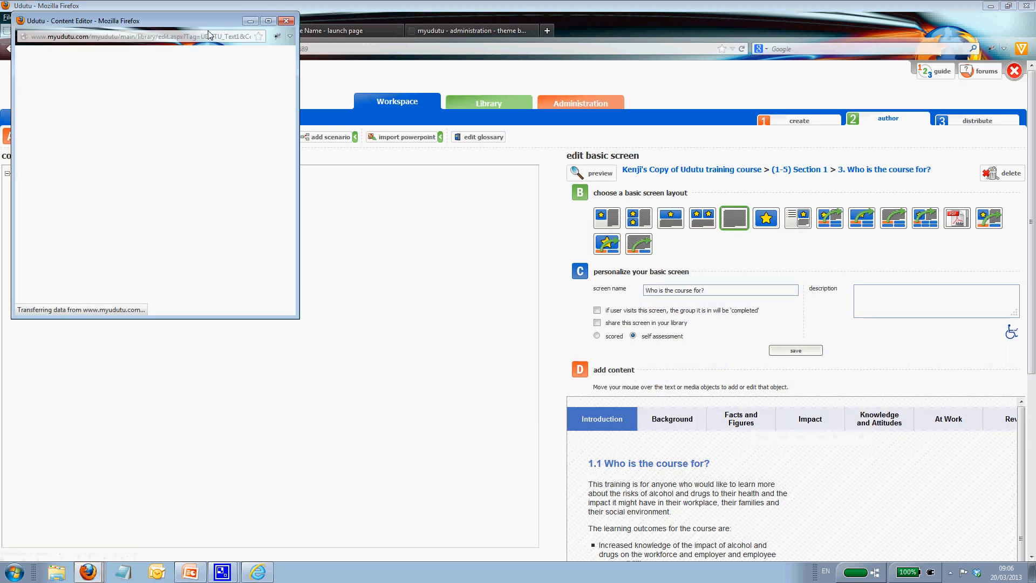
drag(205, 21, 549, 82)
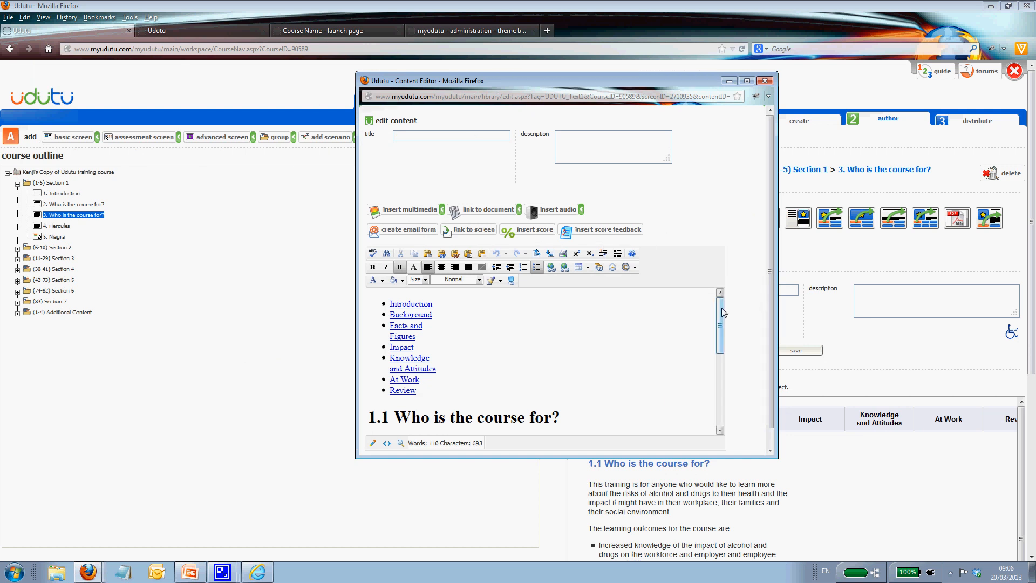
drag(723, 313, 724, 348)
click(582, 343)
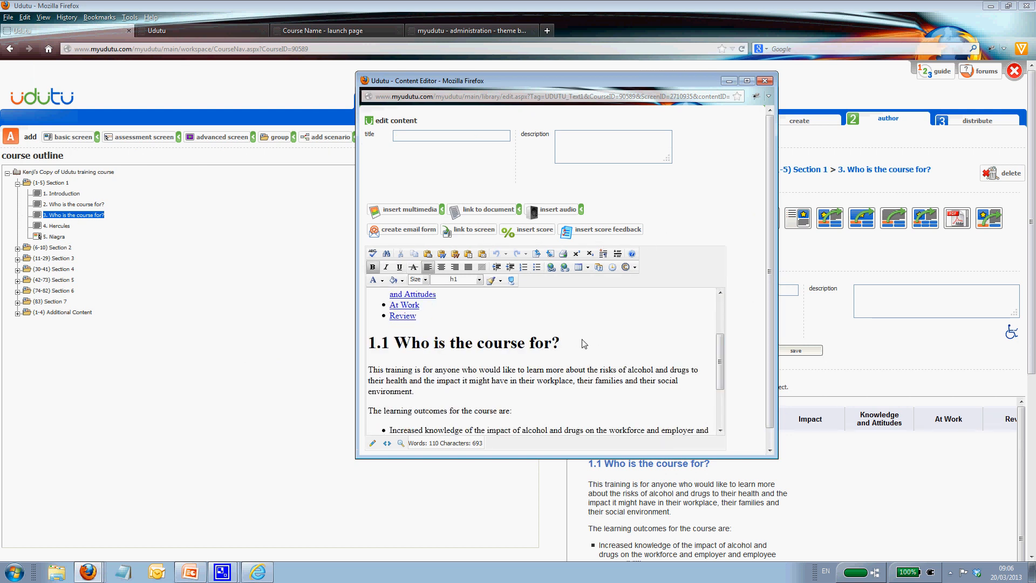
text((Continued))
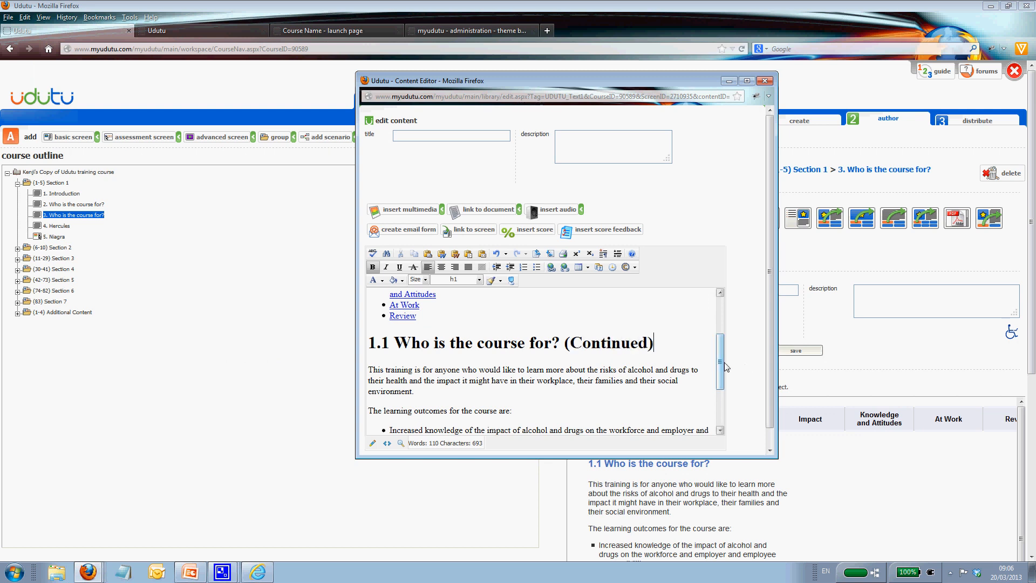
Replace all body text between the heading and the page footer with "And I can make changes - and add some more text.".
scroll(719, 361, down, 2)
drag(408, 420, 367, 310)
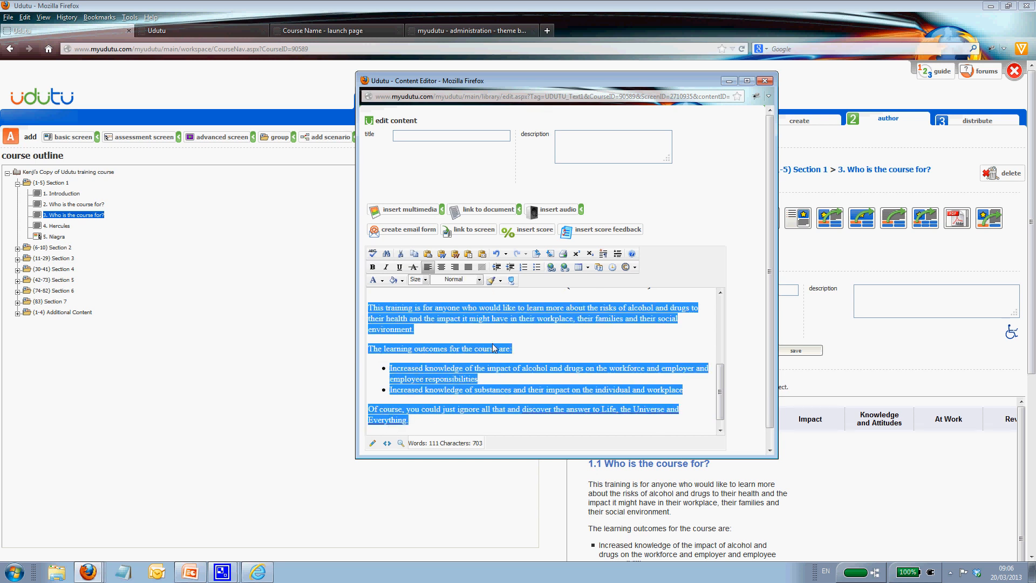
text(And I can make changes - and)
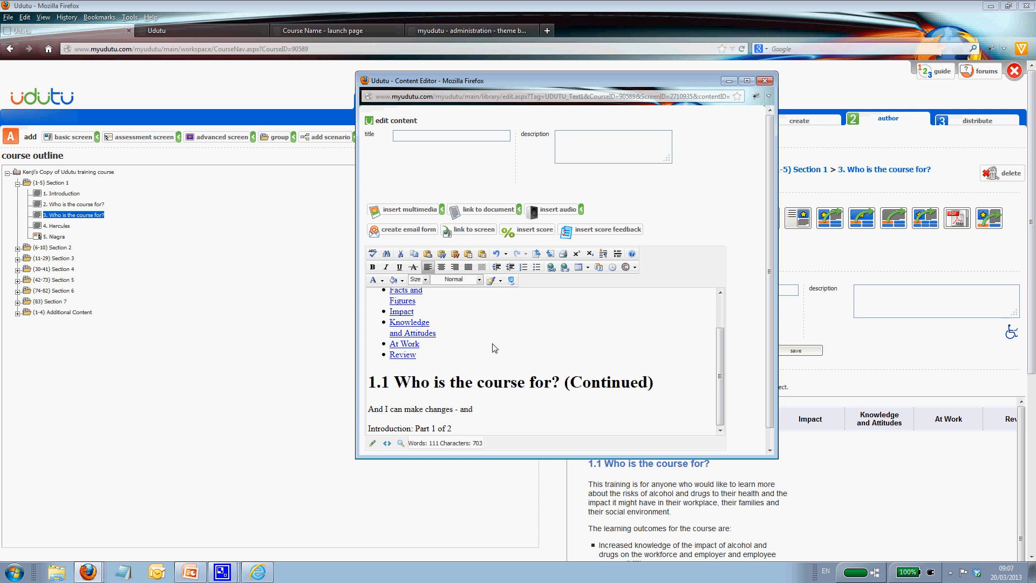
text( add some more text.)
Enlarge the content editor window, save the edited text and check it on the screen's content preview.
drag(776, 462, 796, 514)
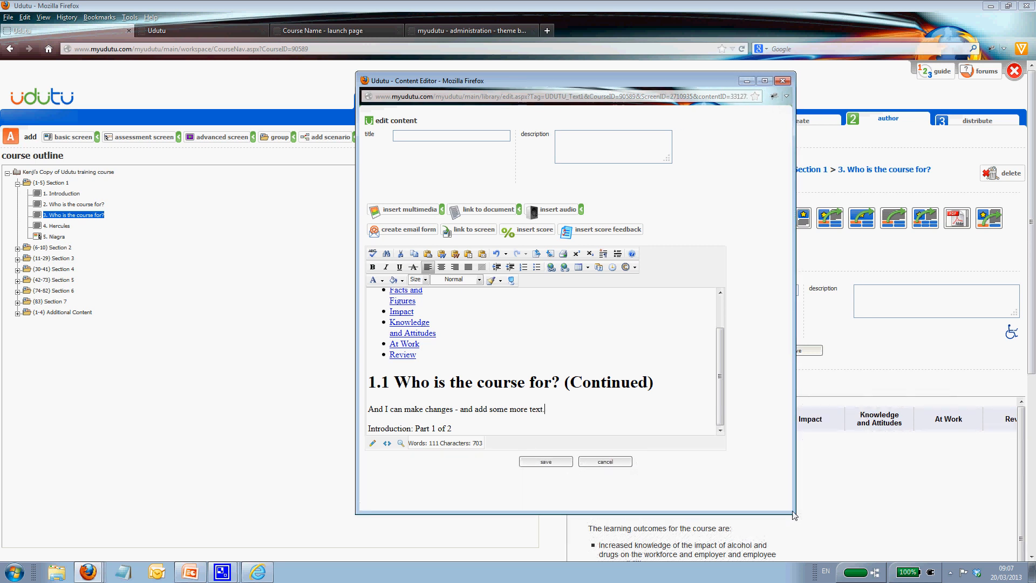
drag(453, 428, 367, 430)
click(402, 429)
drag(546, 411, 364, 415)
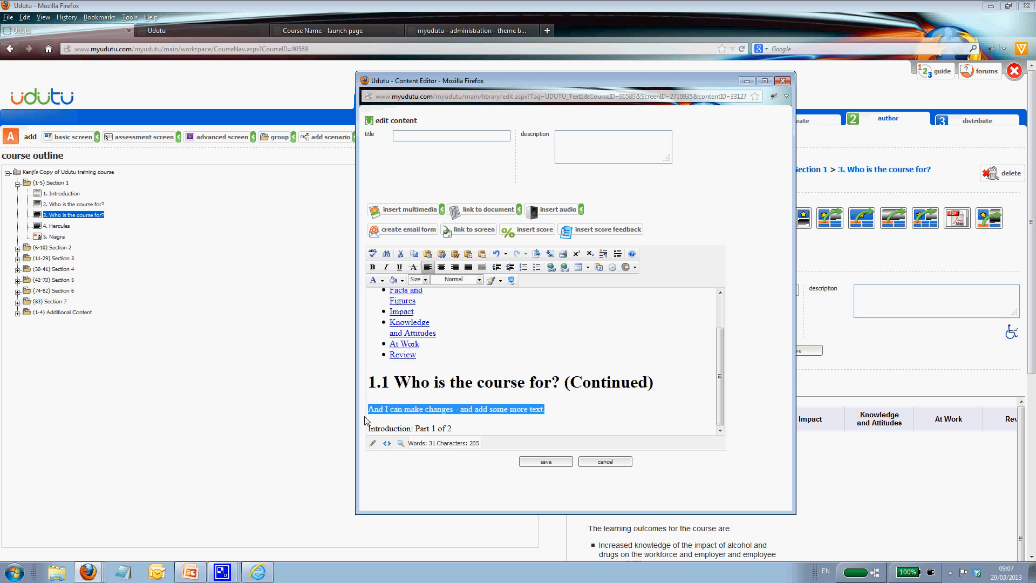
click(430, 411)
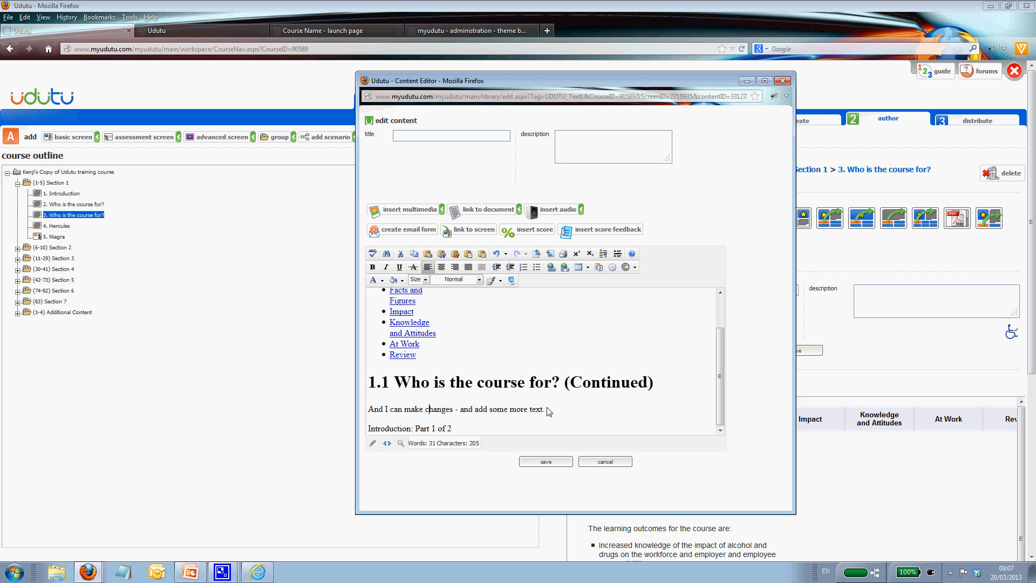
click(551, 461)
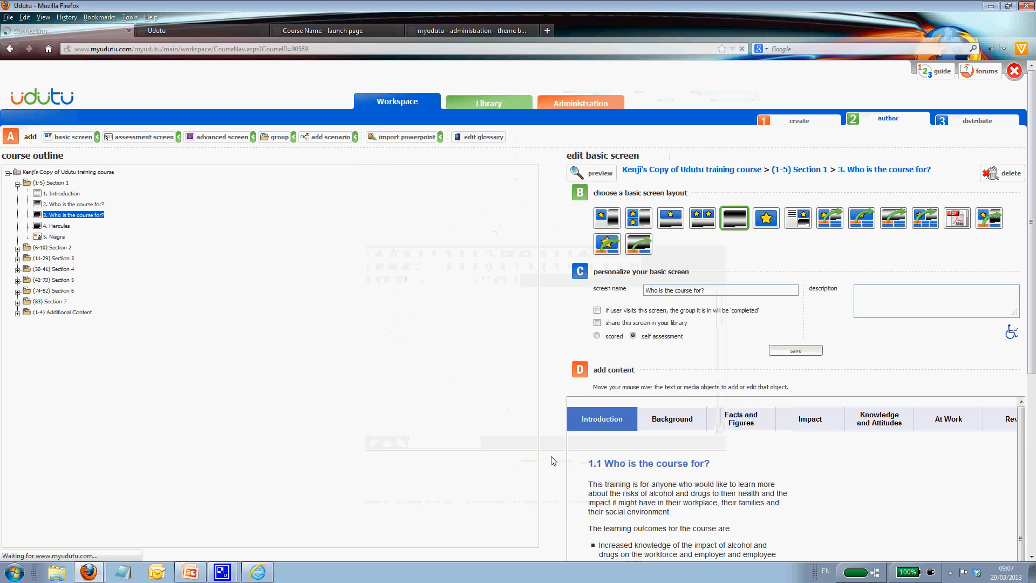
scroll(552, 462, down, 2)
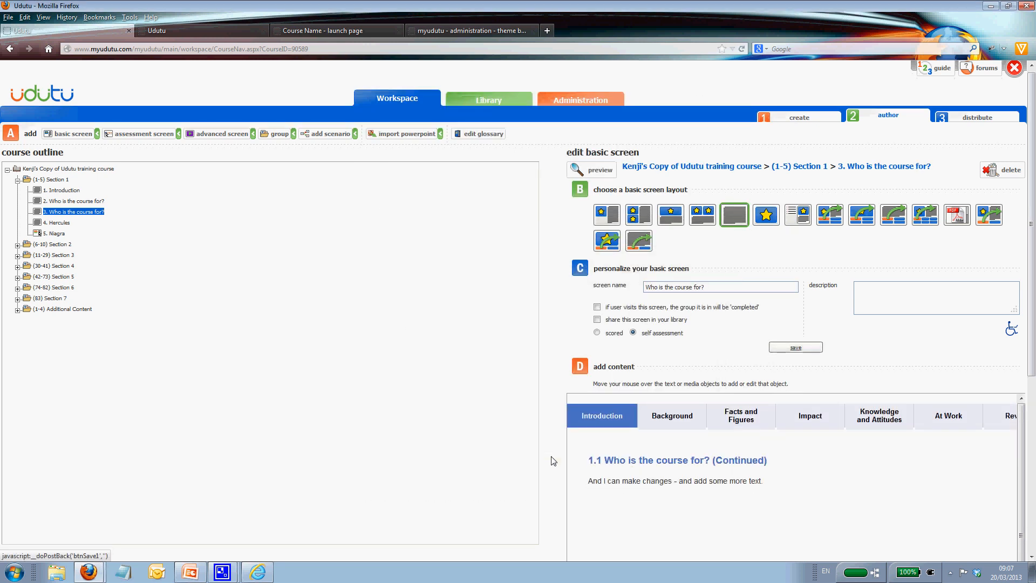
mouse_move(610, 448)
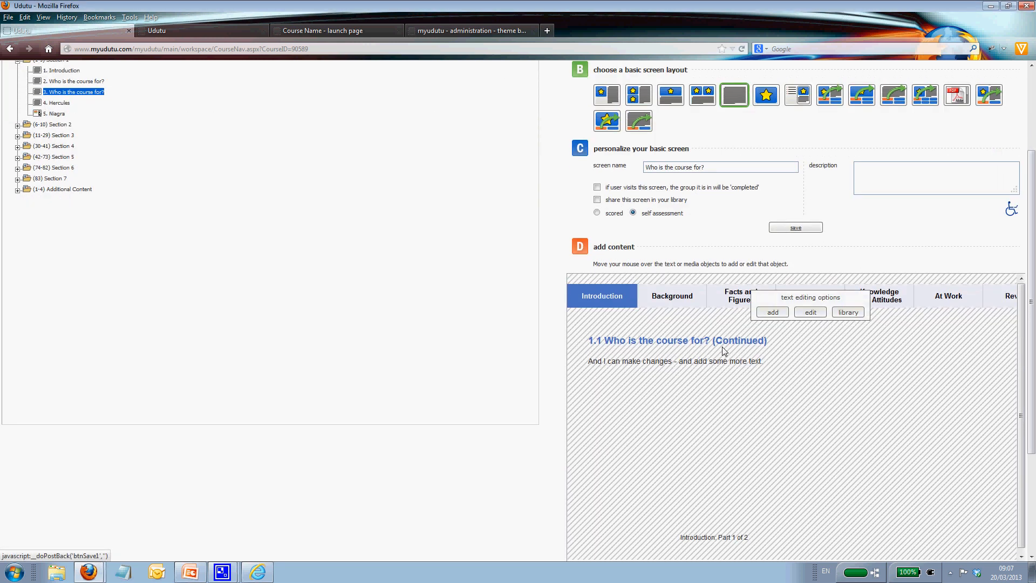
Move the "(Continued)" screen above the original "Who is the course for?" screen within Section 1.
scroll(435, 412, up, 2)
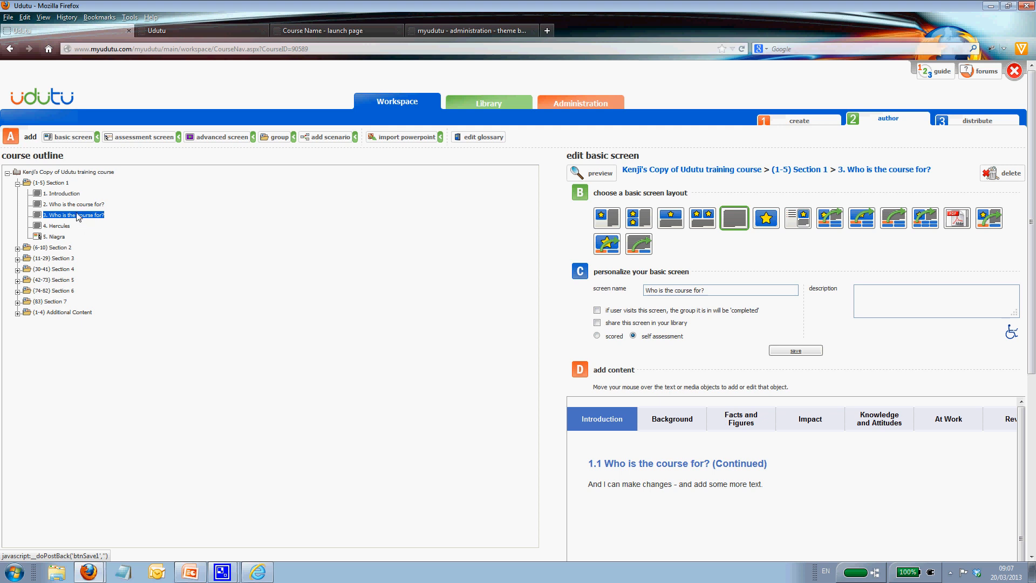
drag(78, 217, 155, 216)
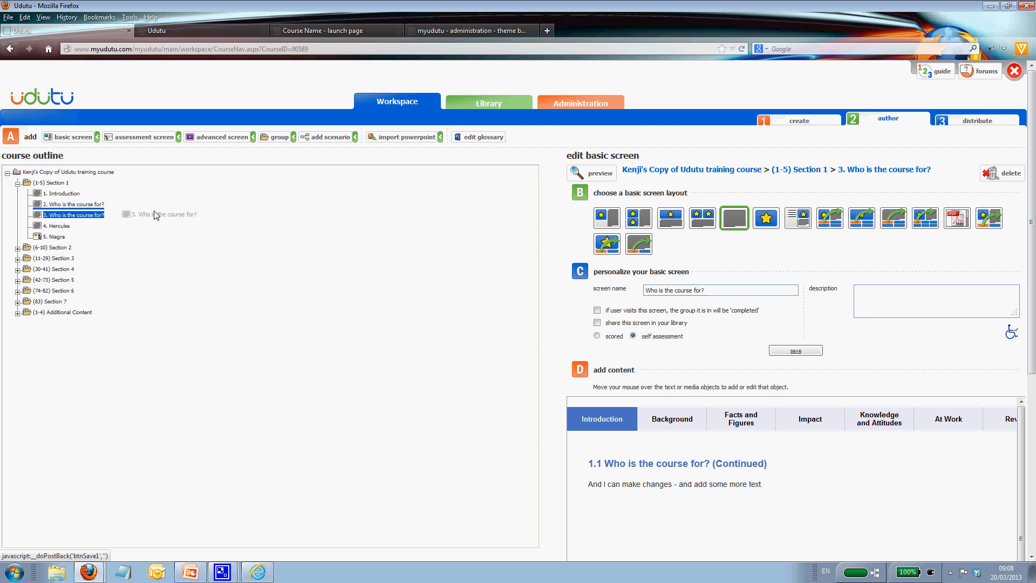
drag(155, 216, 155, 214)
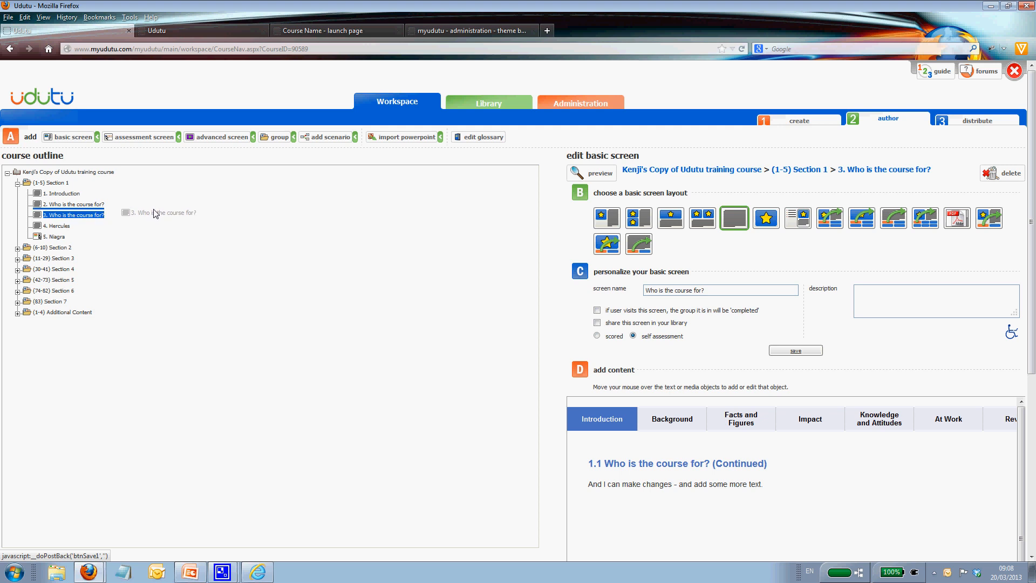
drag(155, 213, 155, 209)
drag(152, 199, 153, 199)
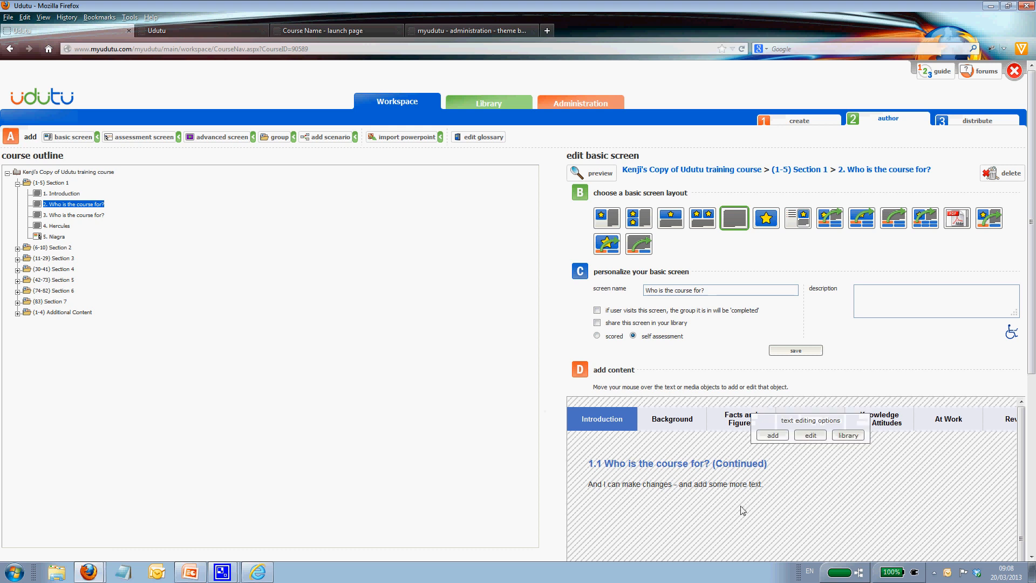
Check the content of screen 3, and move the "(Continued)" screen back below it in Section 1.
click(46, 215)
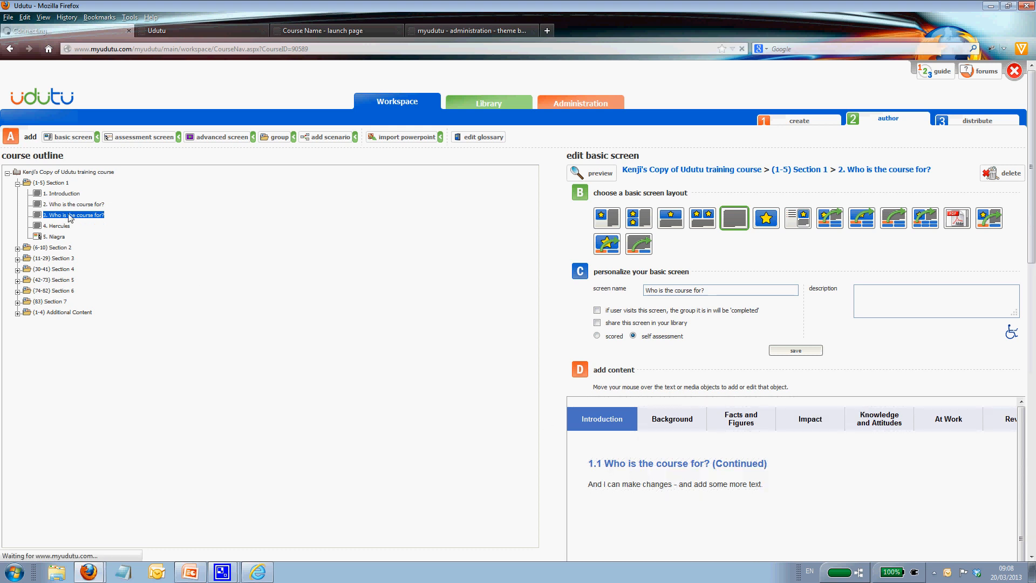
mouse_move(804, 479)
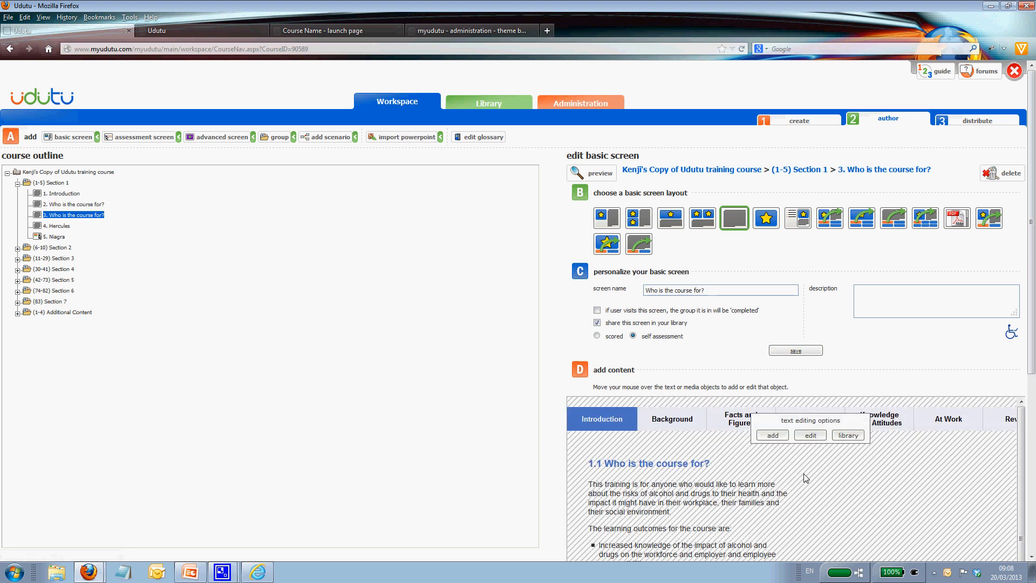
mouse_move(1032, 325)
mouse_down()
mouse_move(1031, 392)
mouse_move(1024, 316)
mouse_up()
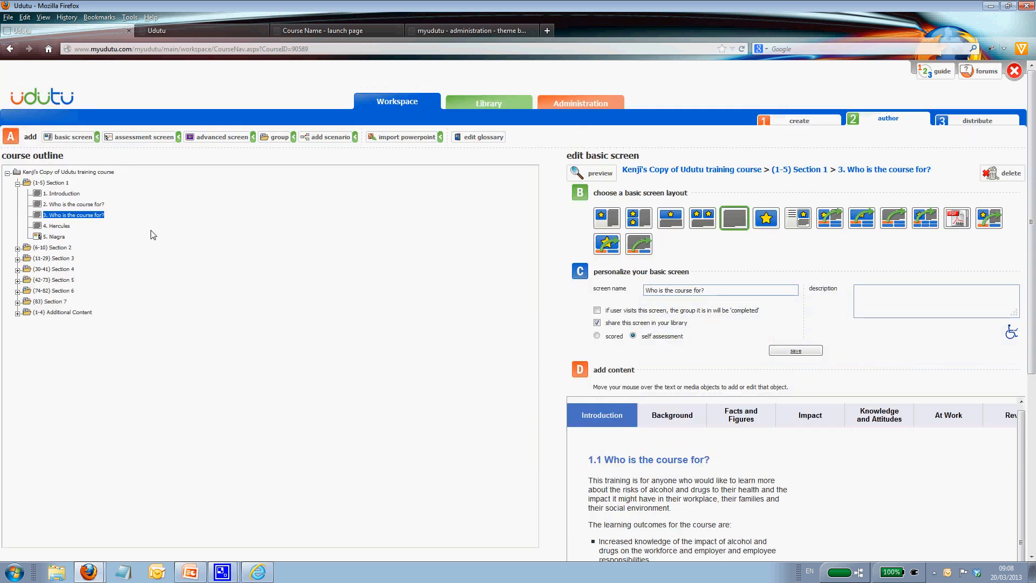
drag(81, 207, 161, 225)
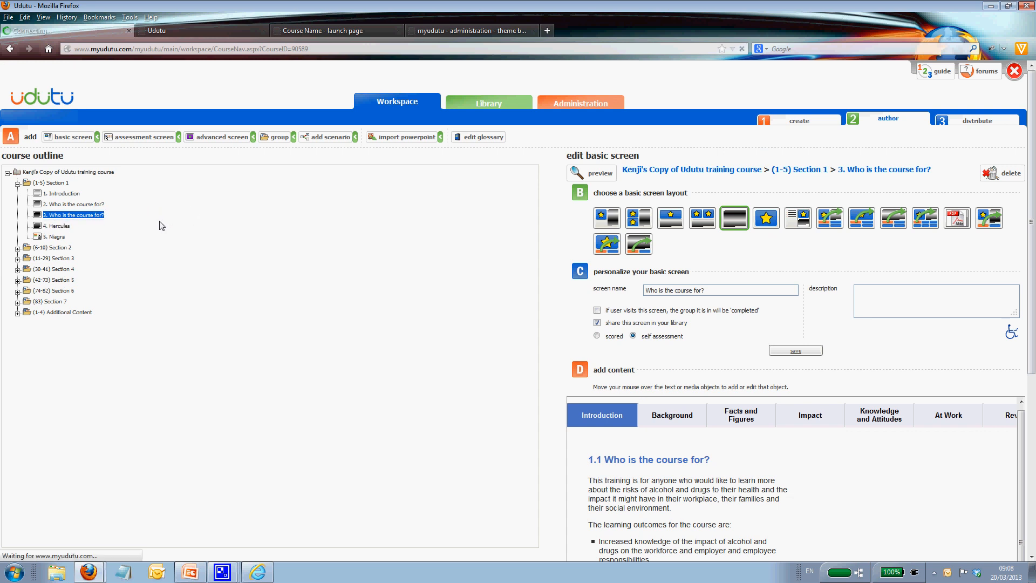